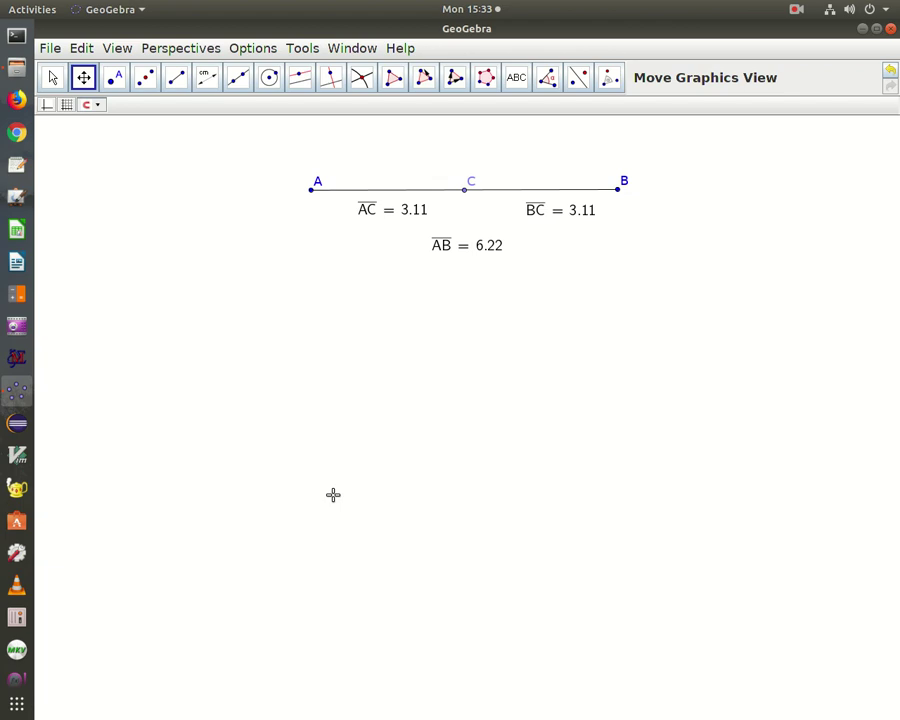
Step: Open the Perspectives list and close it again, leaving the layout unchanged
click(186, 52)
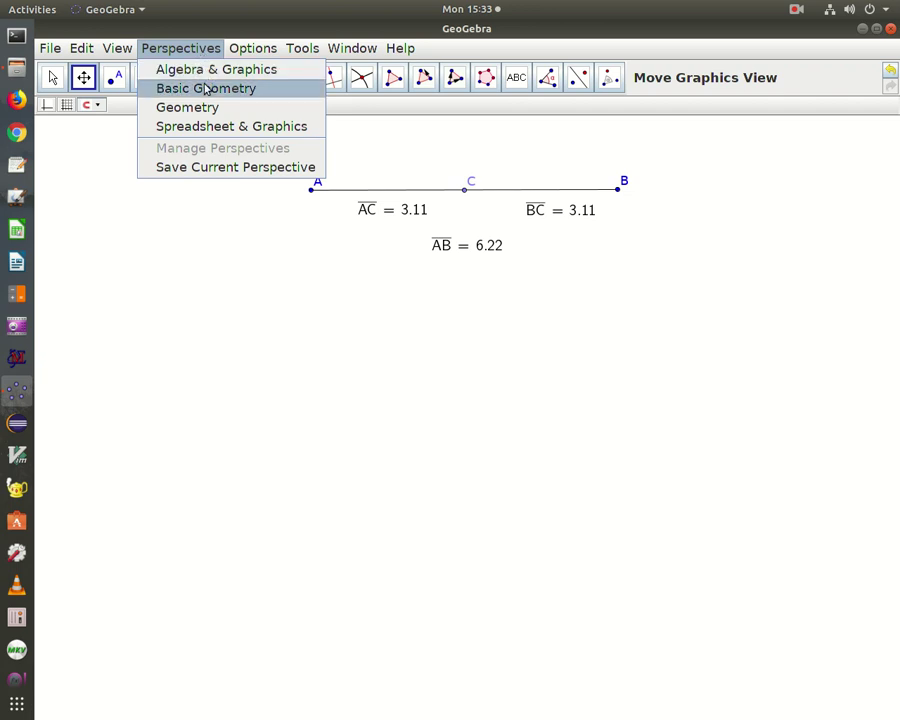
click(188, 52)
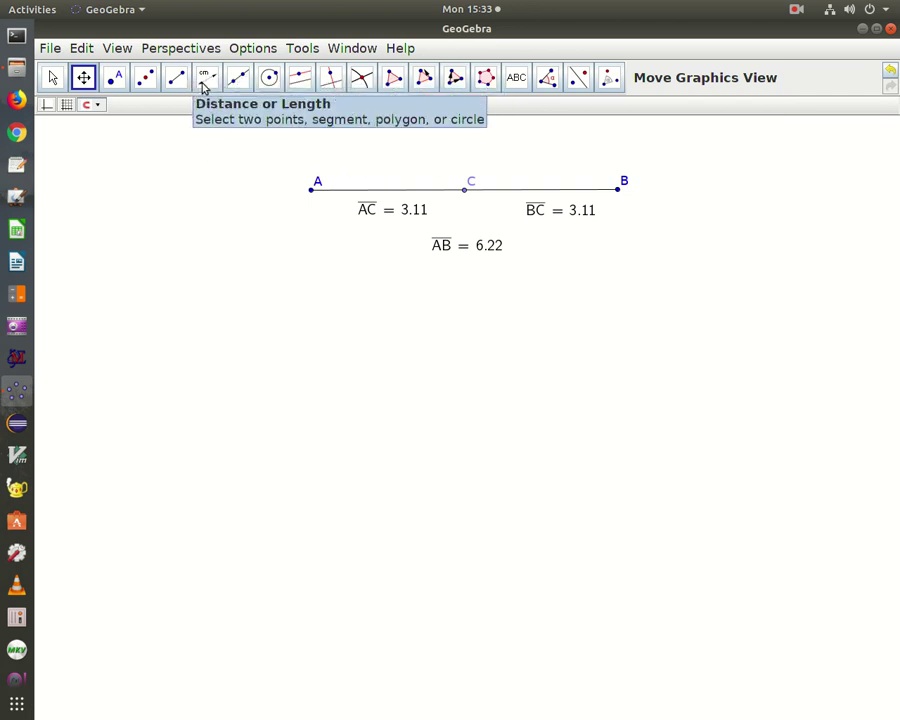
Step: View the program Settings, close them unchanged, and reopen the menus toward Tools
click(351, 52)
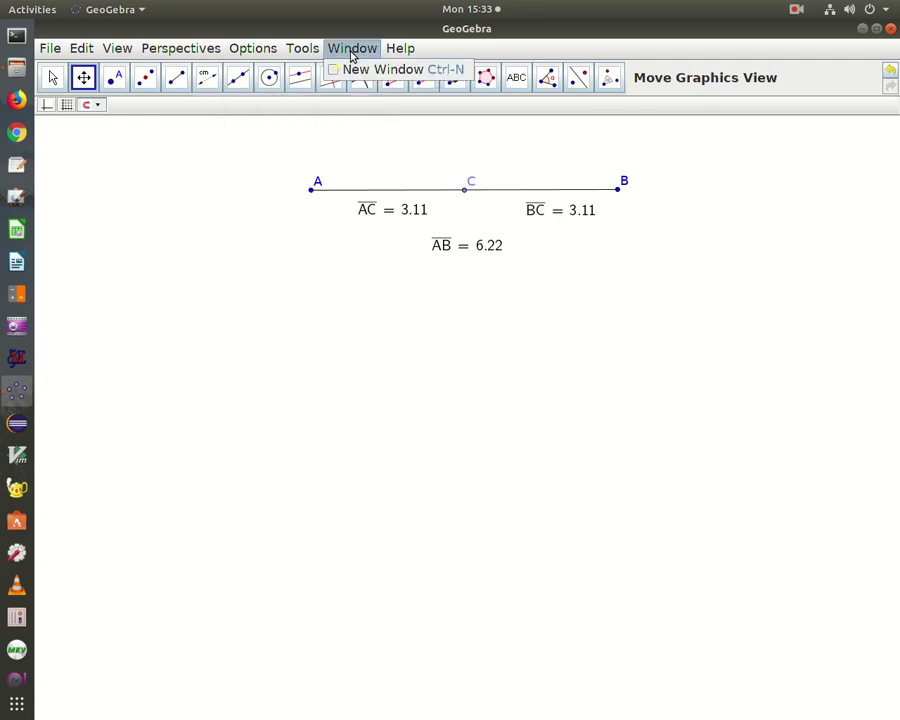
mouse_move(289, 53)
mouse_move(249, 53)
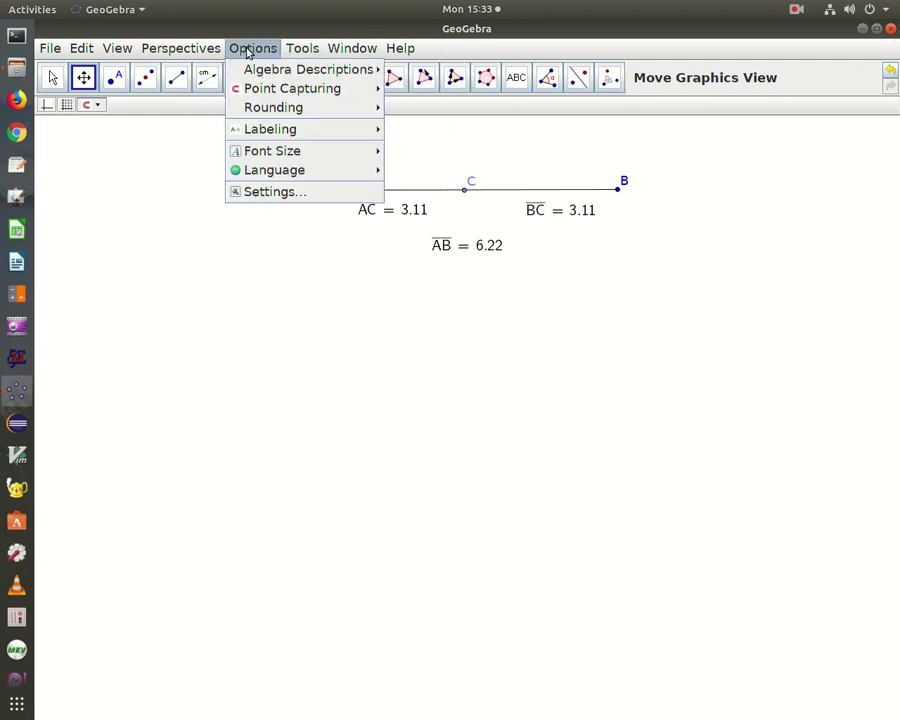
click(260, 190)
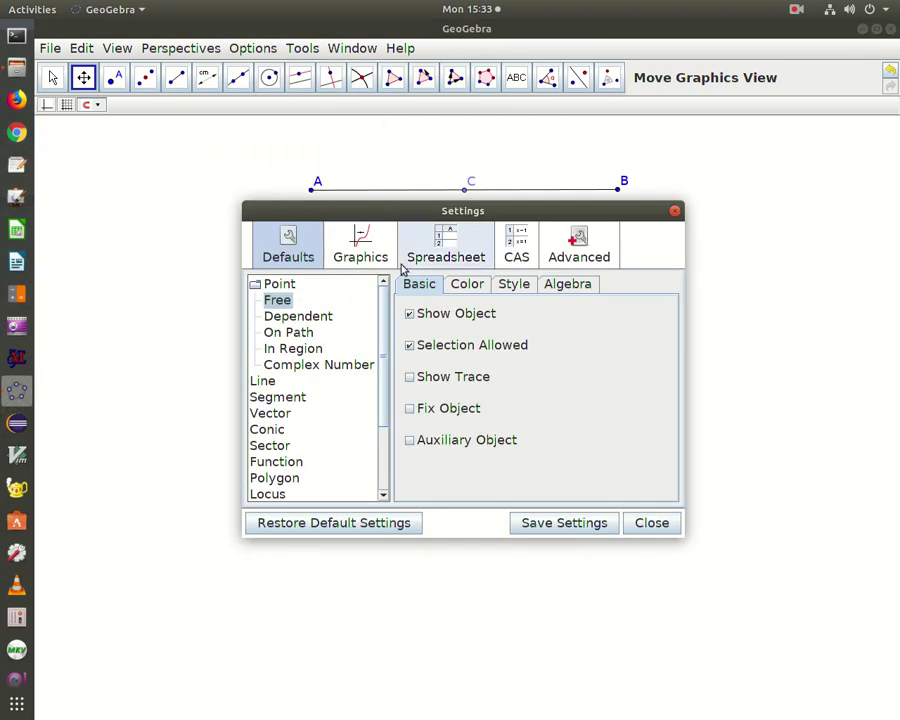
click(647, 526)
click(352, 48)
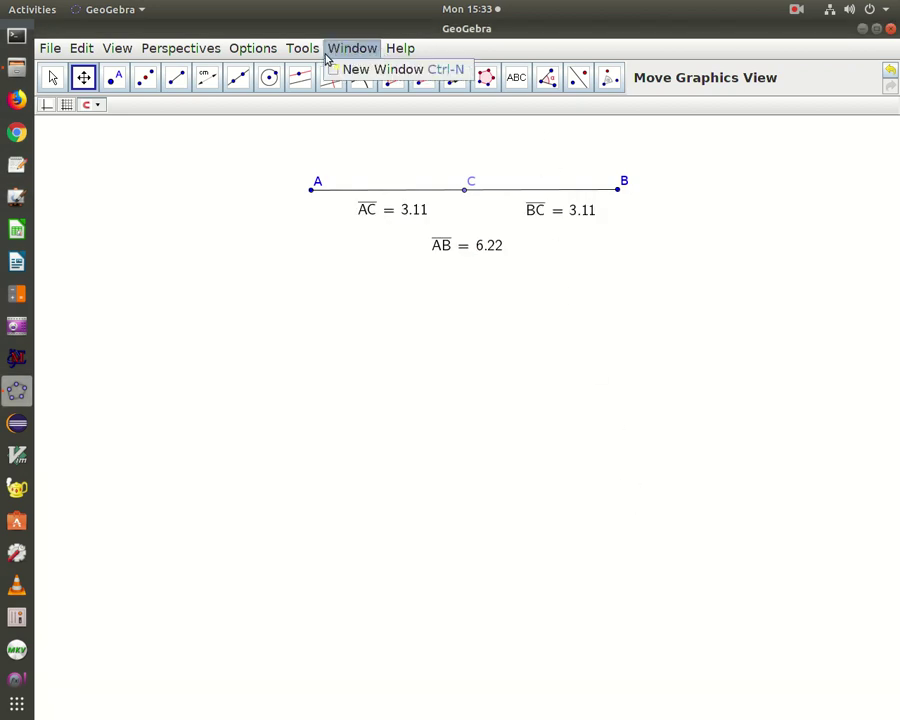
mouse_move(302, 48)
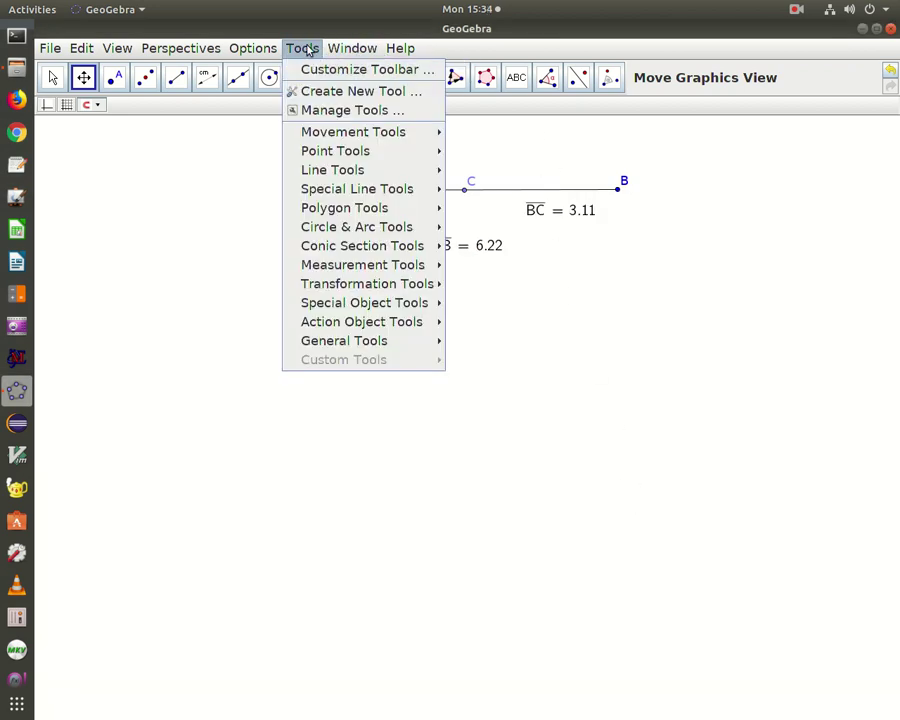
click(395, 70)
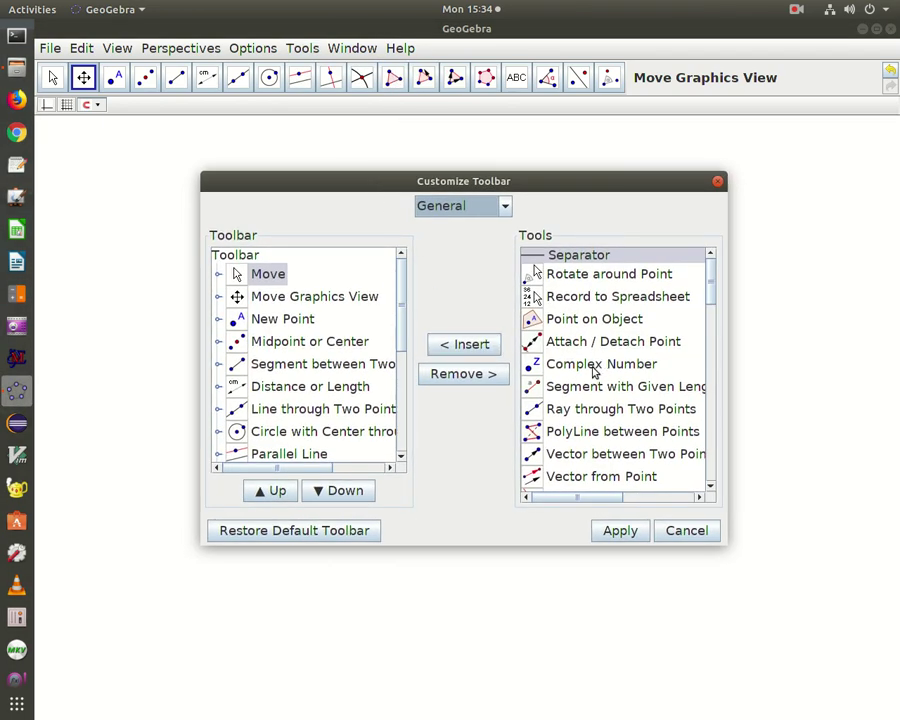
scroll(600, 373, down, 5)
scroll(560, 372, up, 1)
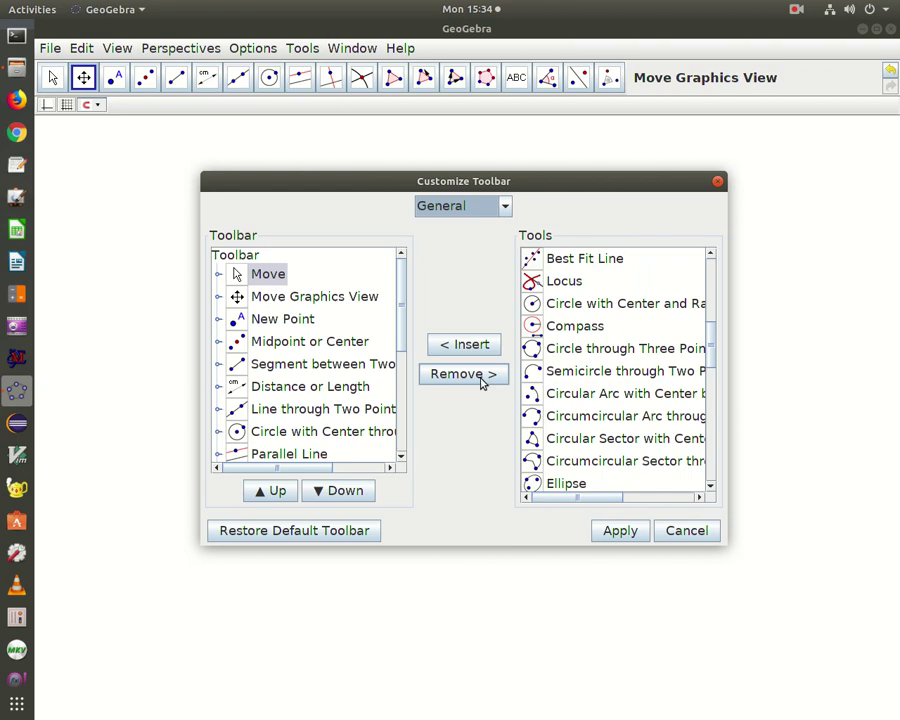
scroll(327, 369, down, 3)
scroll(327, 369, up, 3)
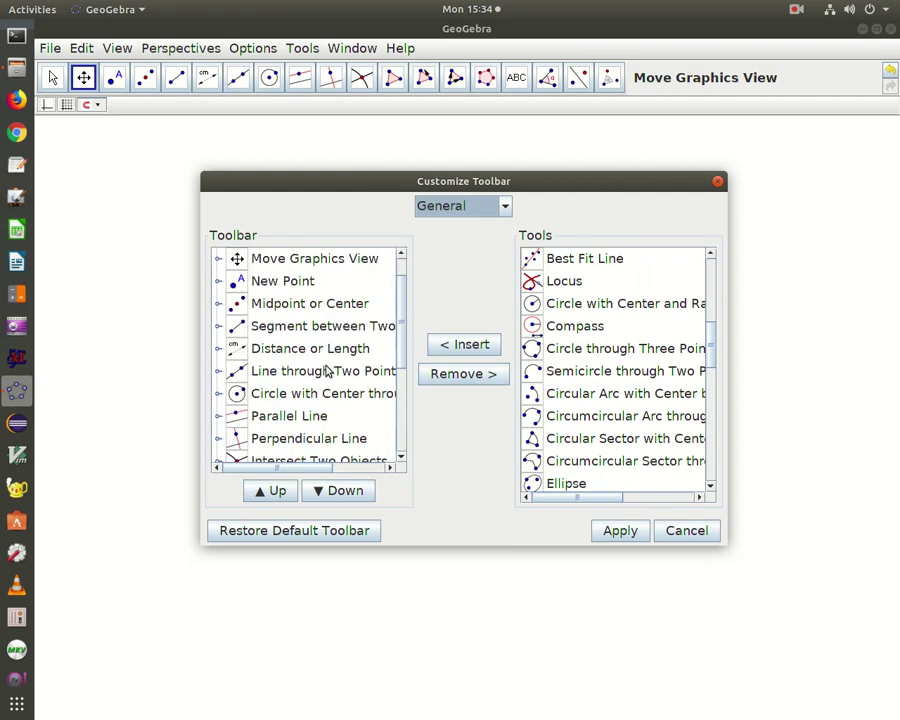
click(258, 350)
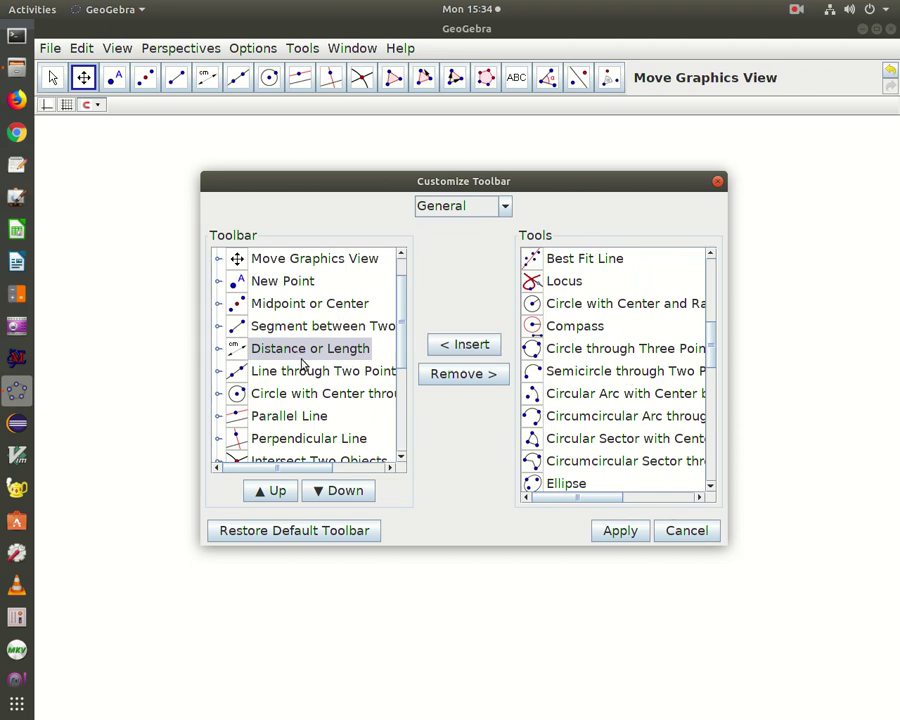
click(330, 489)
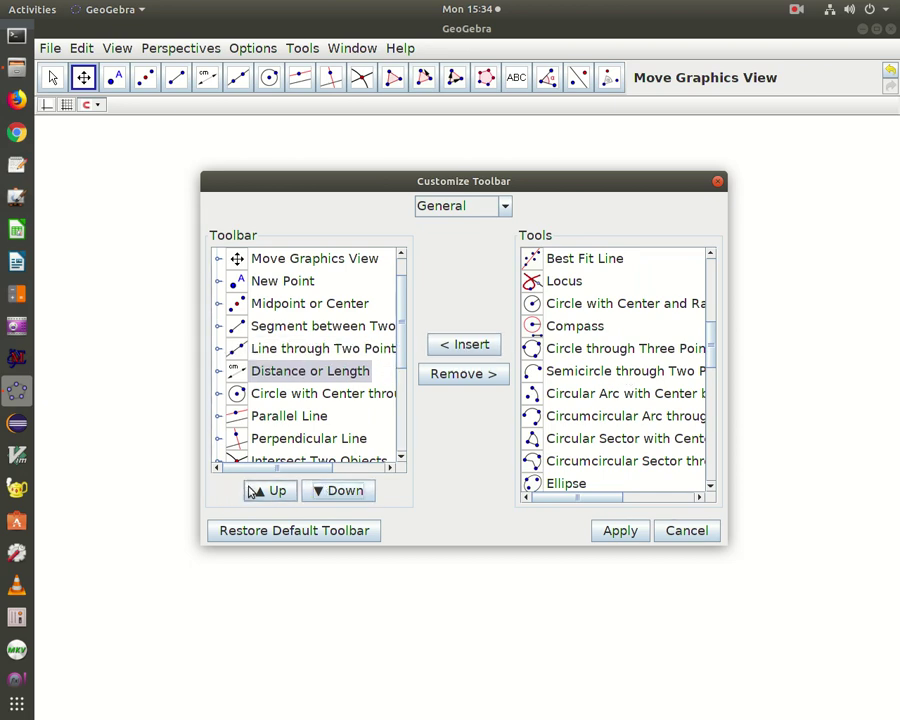
click(267, 491)
click(334, 491)
click(330, 492)
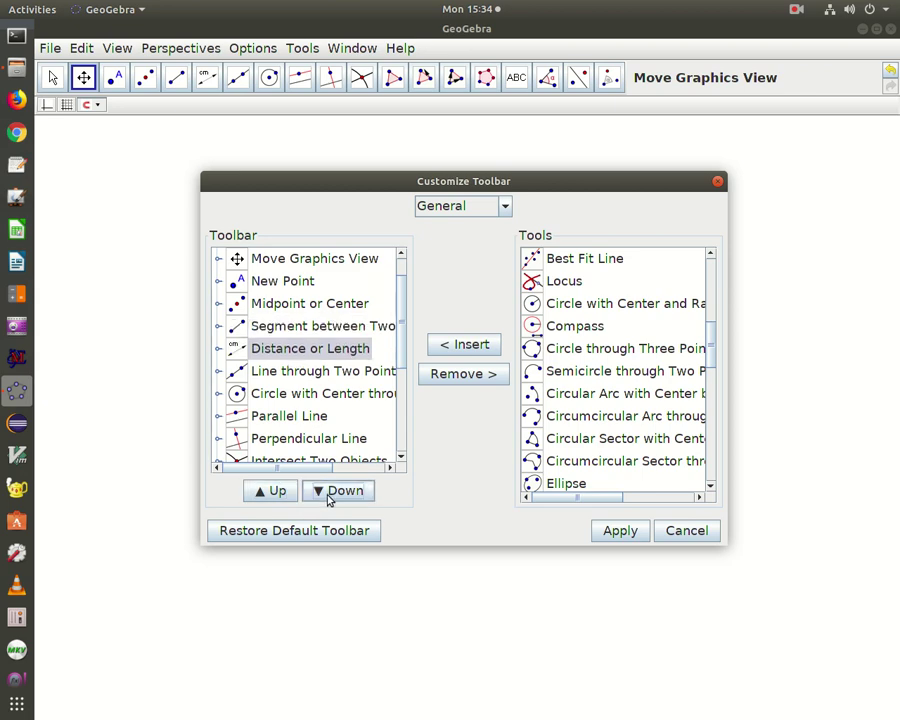
click(620, 530)
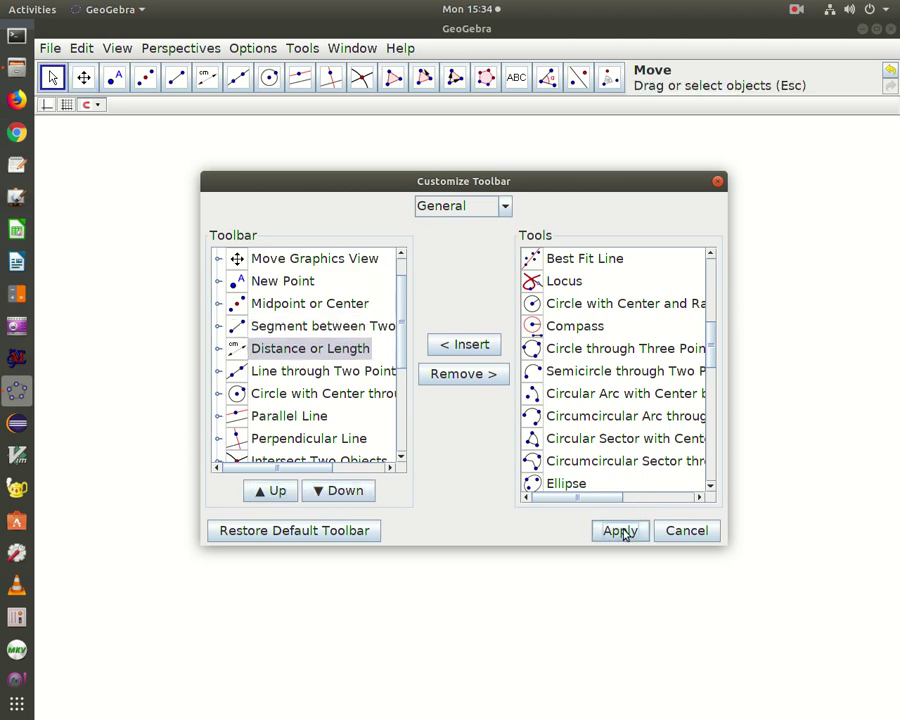
click(682, 530)
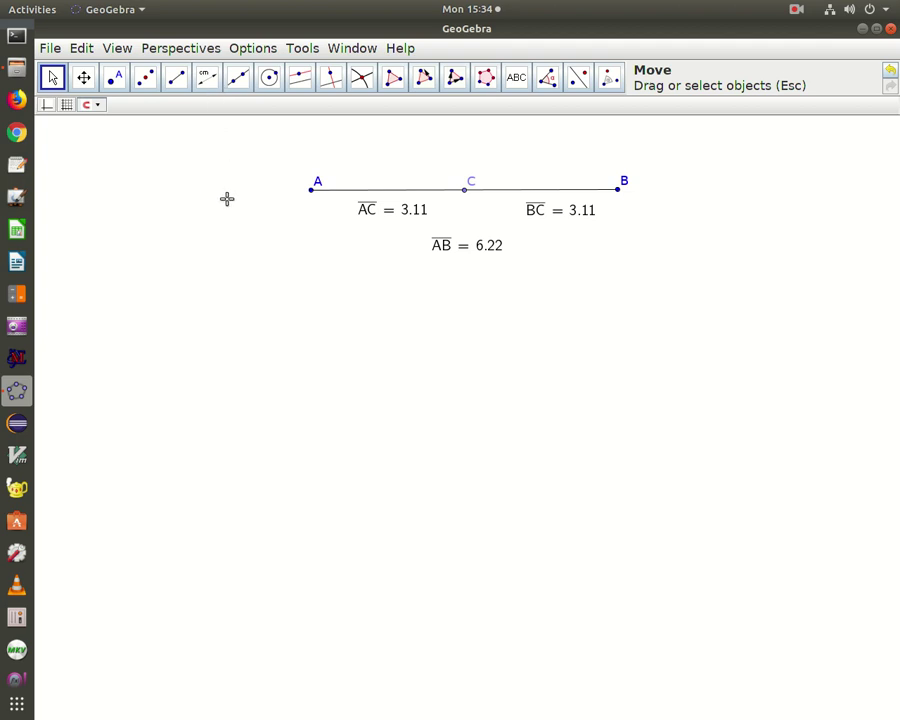
click(465, 192)
drag(465, 192, 429, 190)
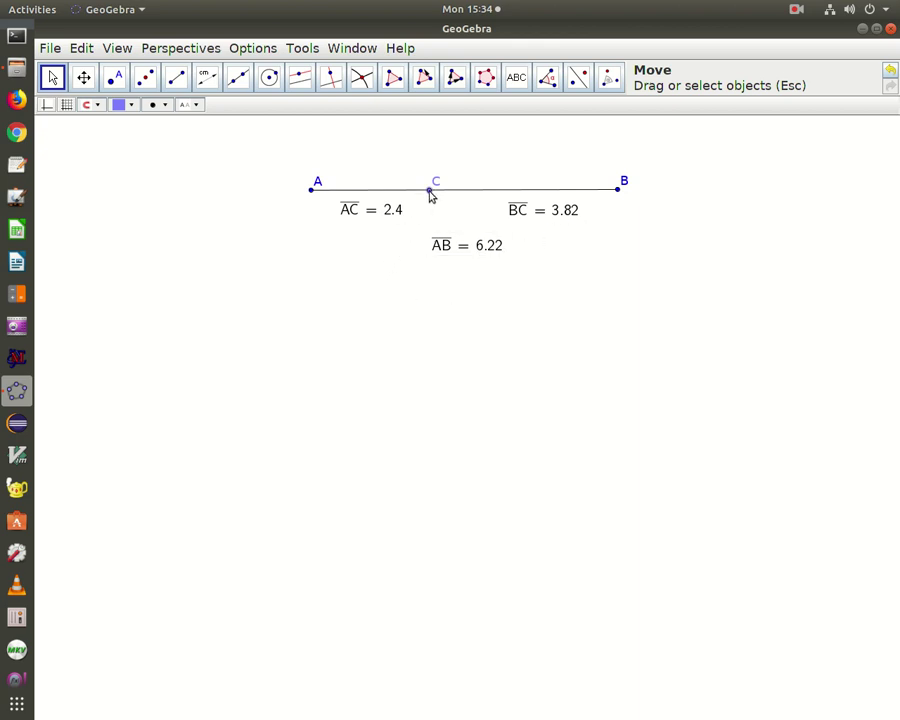
drag(431, 194, 465, 197)
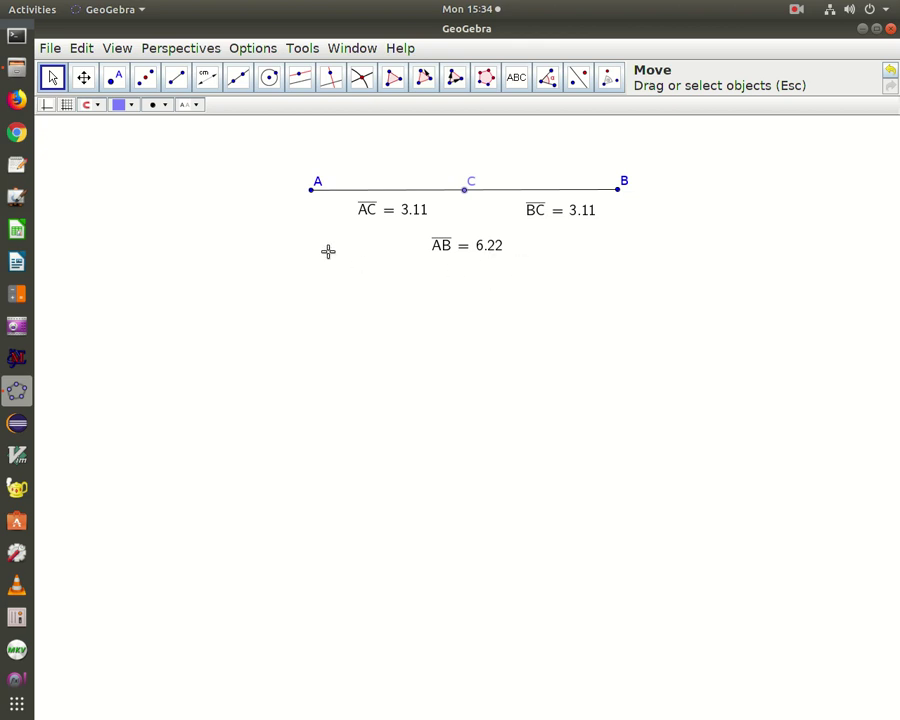
Step: Draw a roughly horizontal segment DE below AB with the Segment tool
click(114, 77)
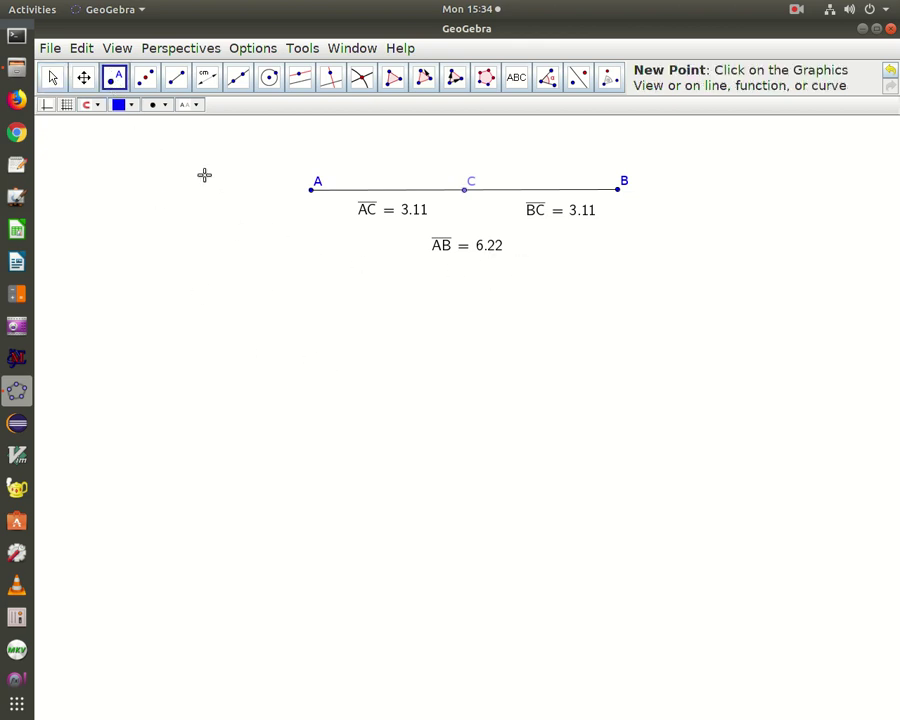
click(177, 78)
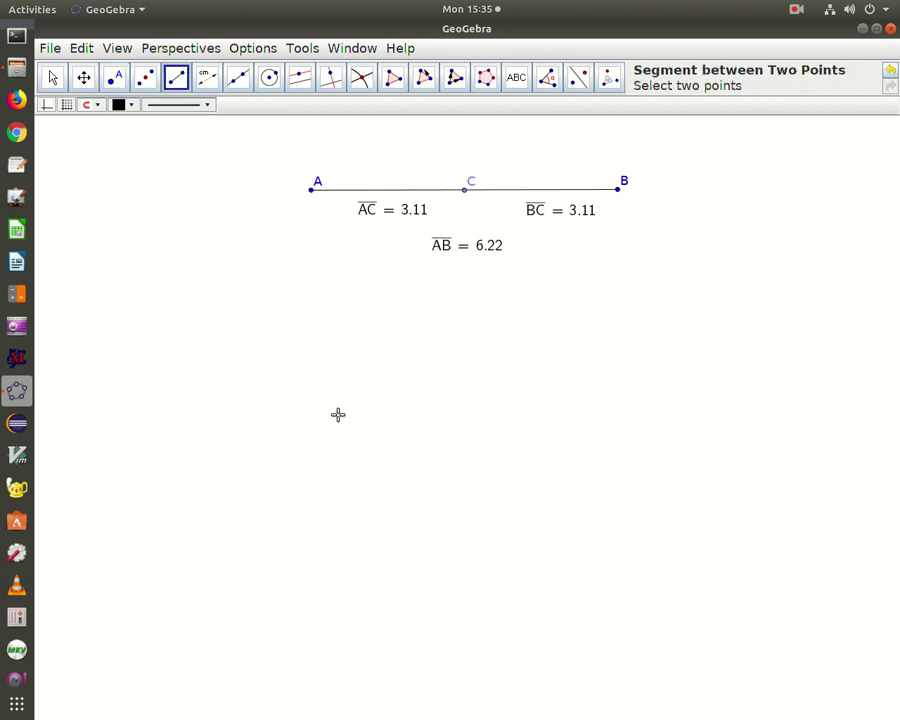
click(297, 381)
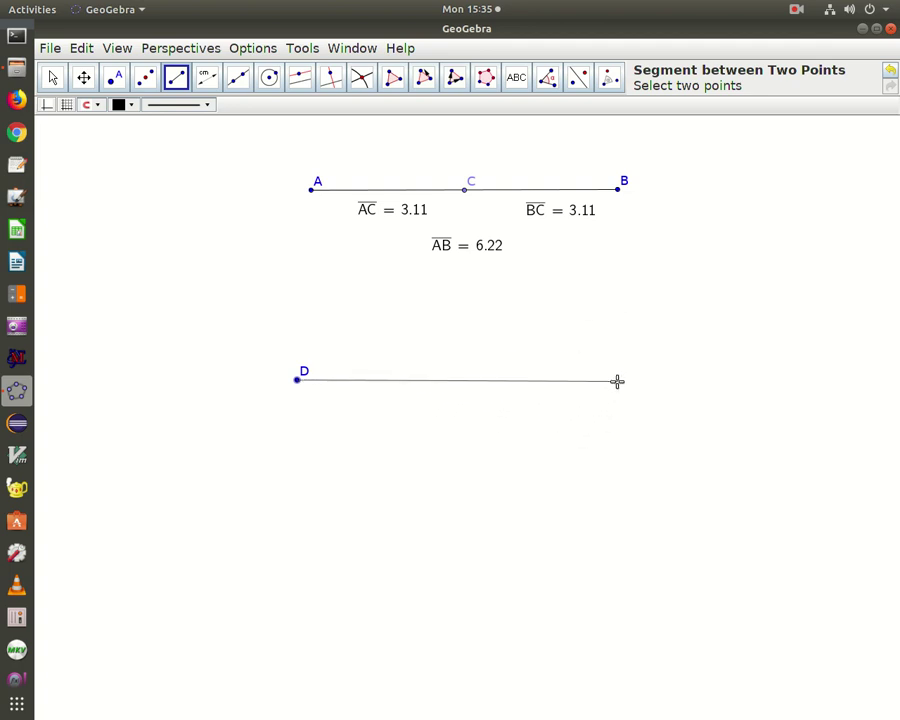
click(682, 381)
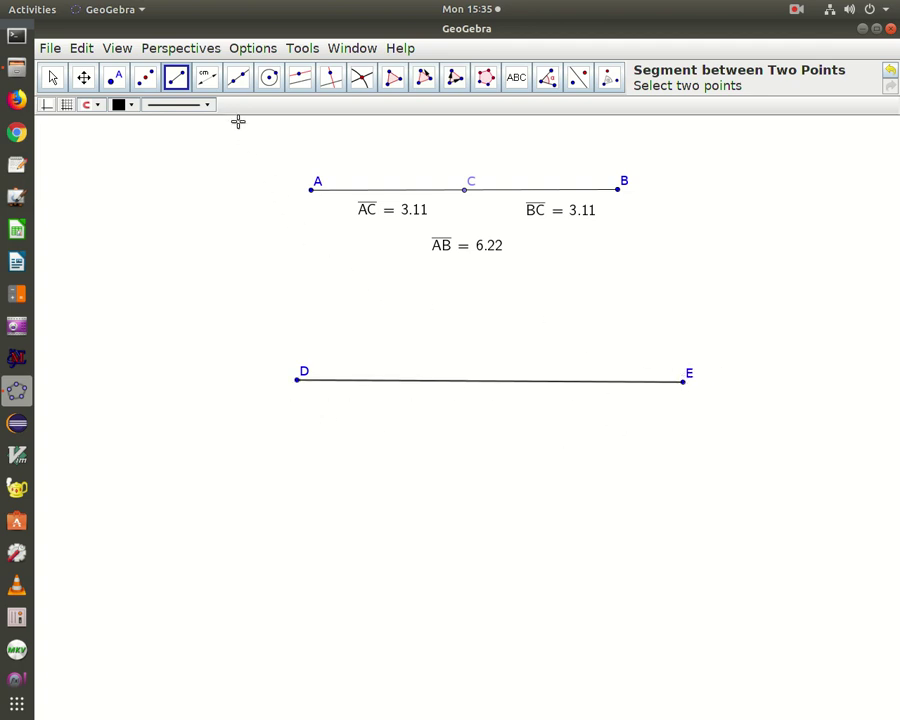
Step: Measure segment DE's length (7.83) and drag its label below the segment
click(207, 78)
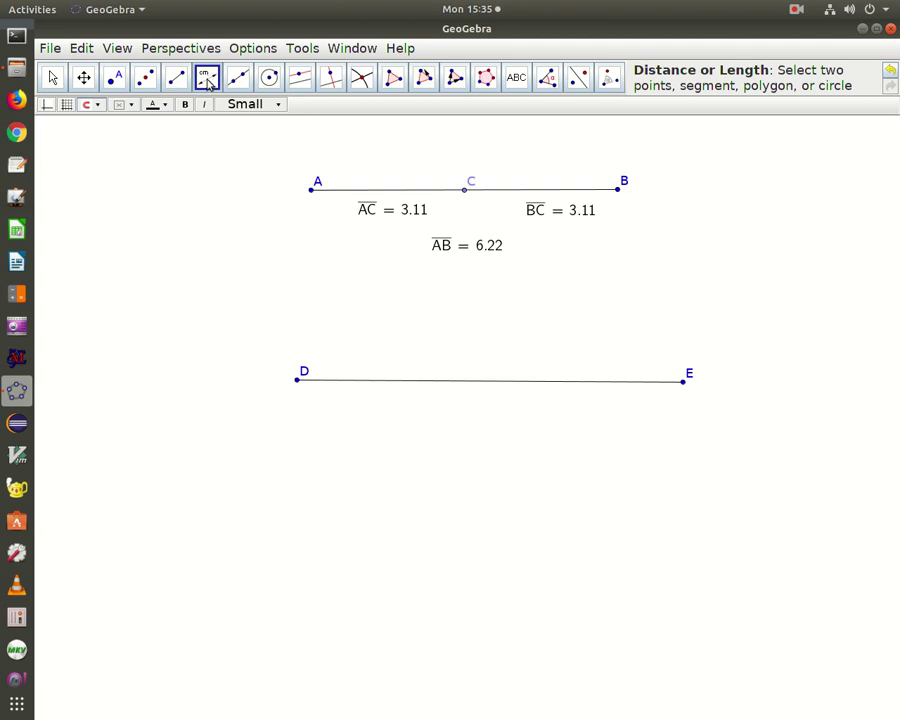
click(482, 383)
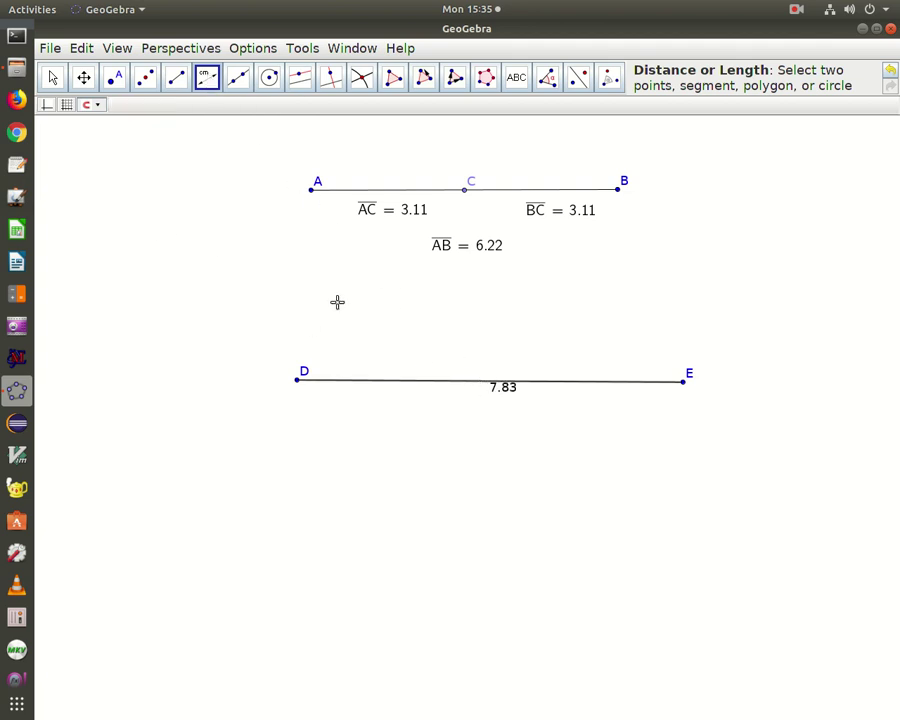
click(52, 77)
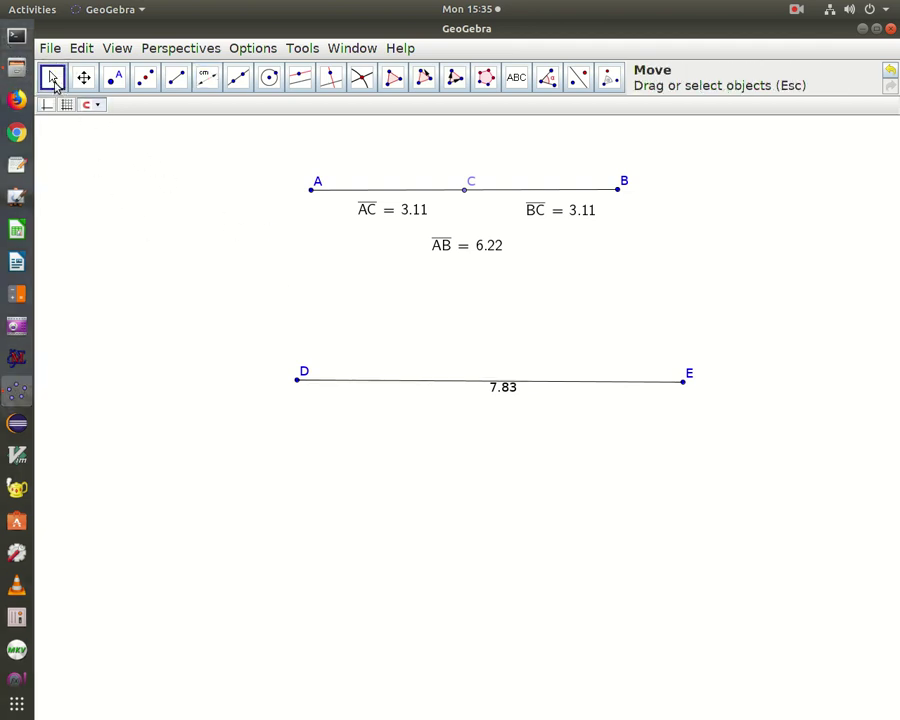
drag(502, 388, 481, 432)
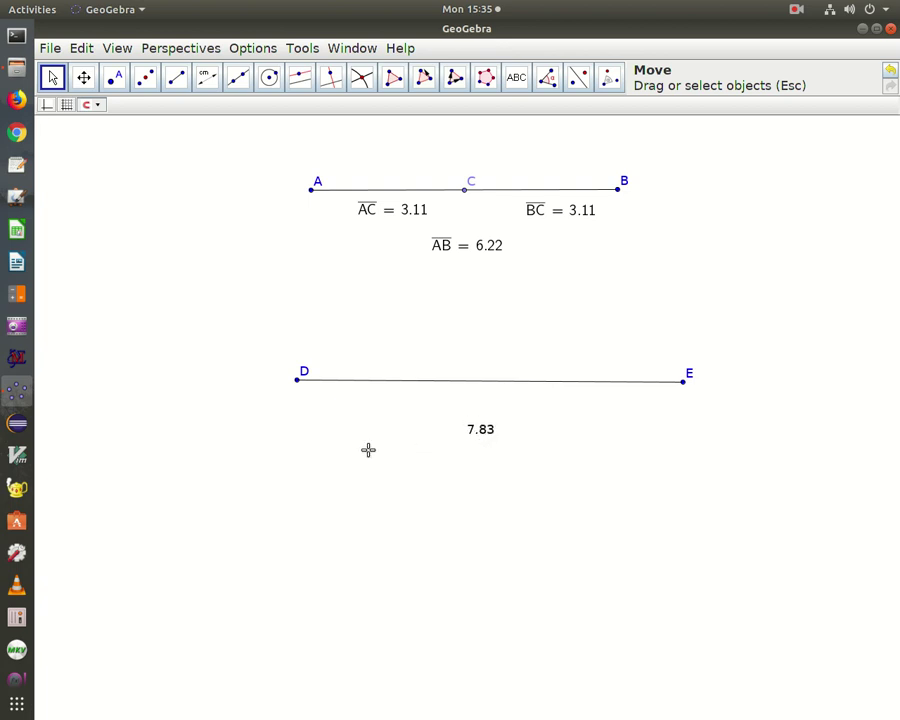
Step: Place point F on DE near E, measure length EF, and reposition until EF reads 3.08
click(118, 84)
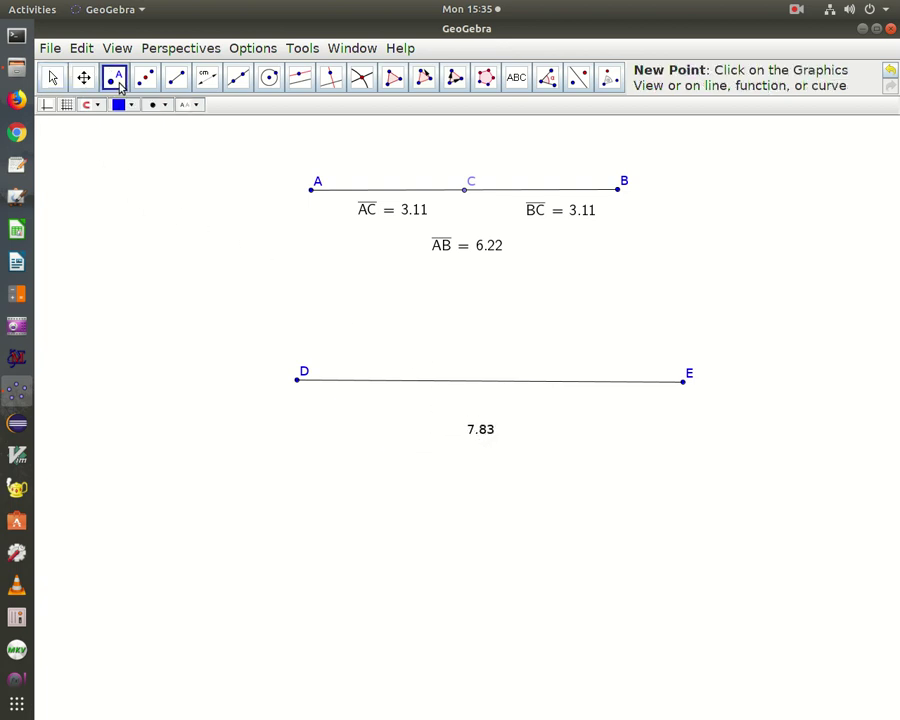
click(610, 382)
click(203, 80)
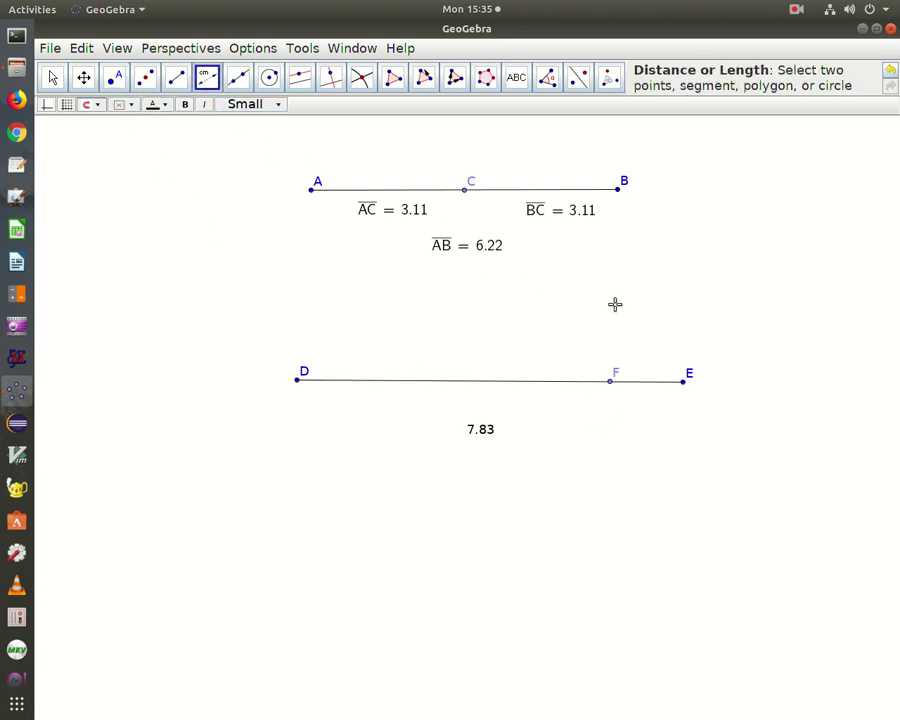
click(688, 377)
click(613, 375)
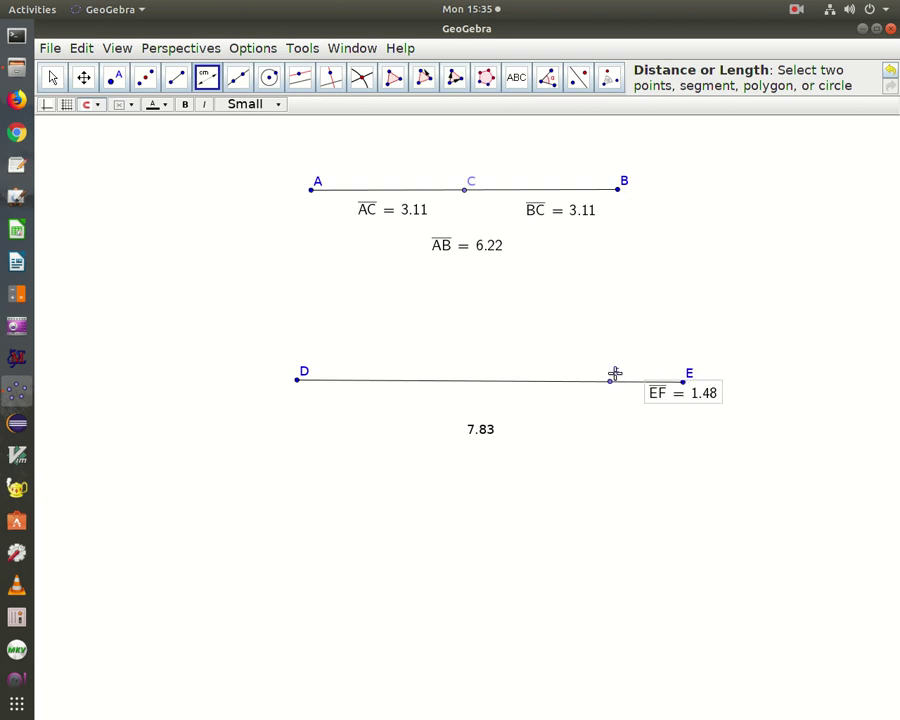
click(54, 80)
drag(683, 399, 532, 380)
click(608, 380)
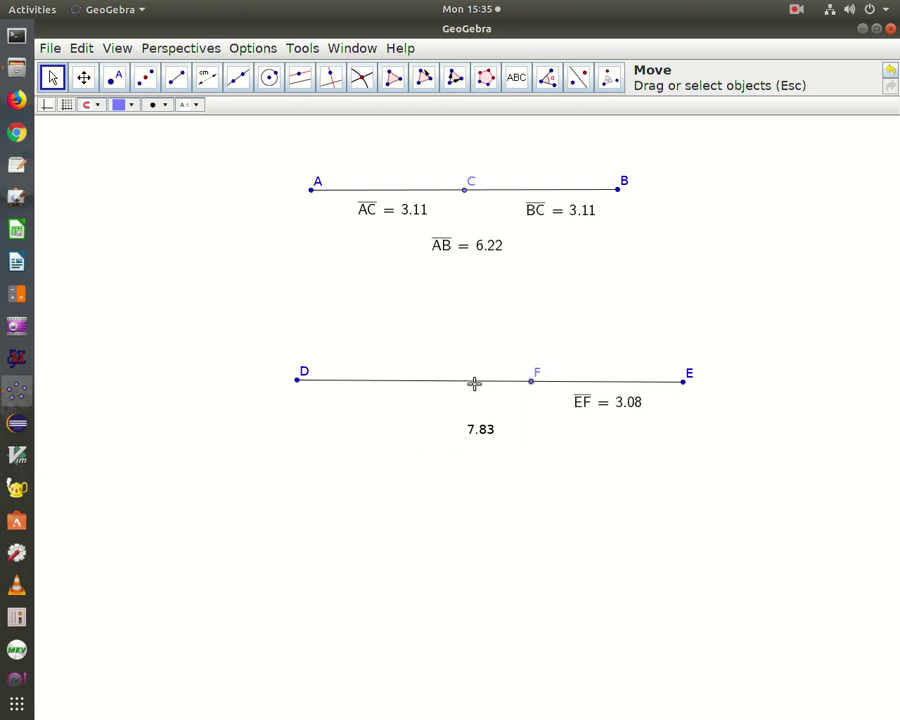